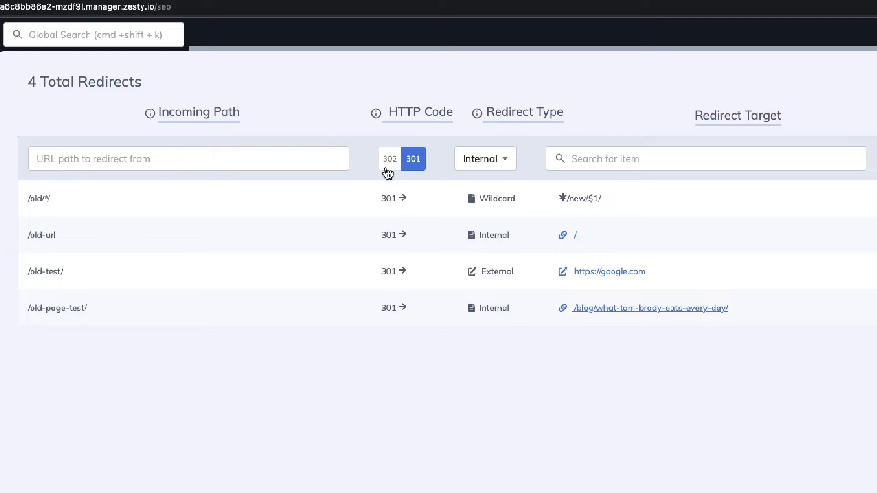
pyautogui.click(479, 167)
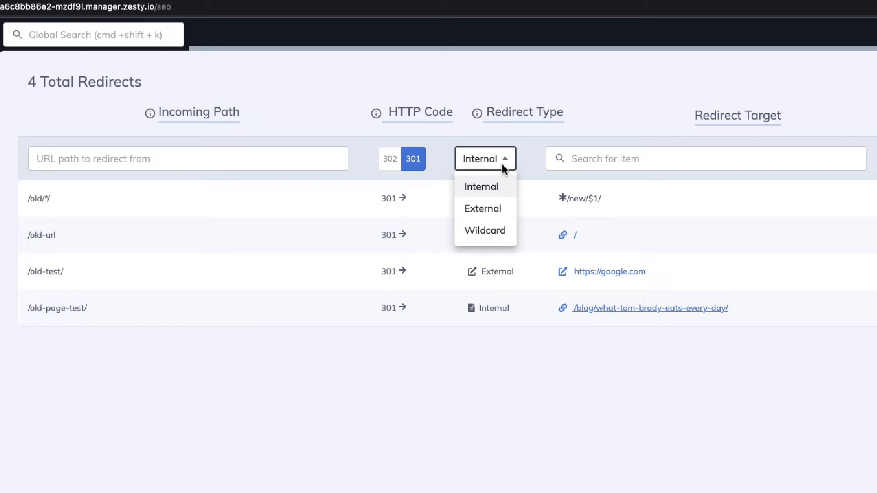
pyautogui.click(732, 166)
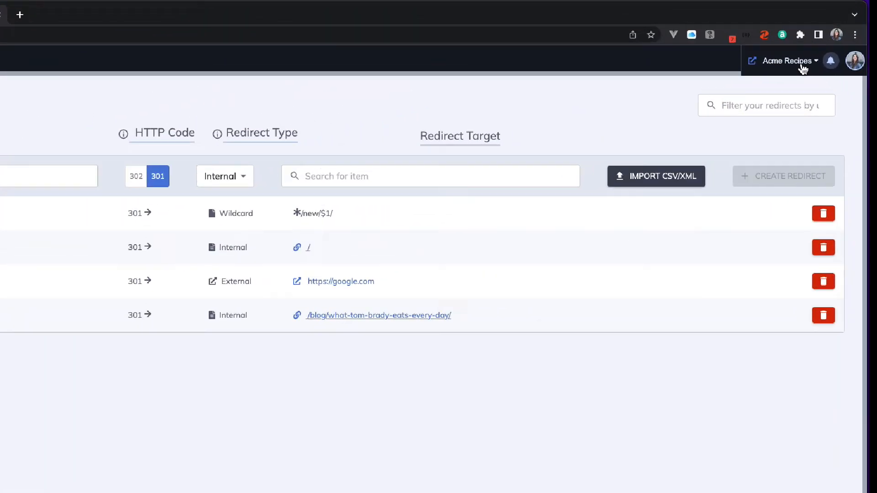
# Open the Acme Recipes WebEngine preview, load its /-/headless/ endpoint and follow the link to redirects.json.
pyautogui.click(792, 42)
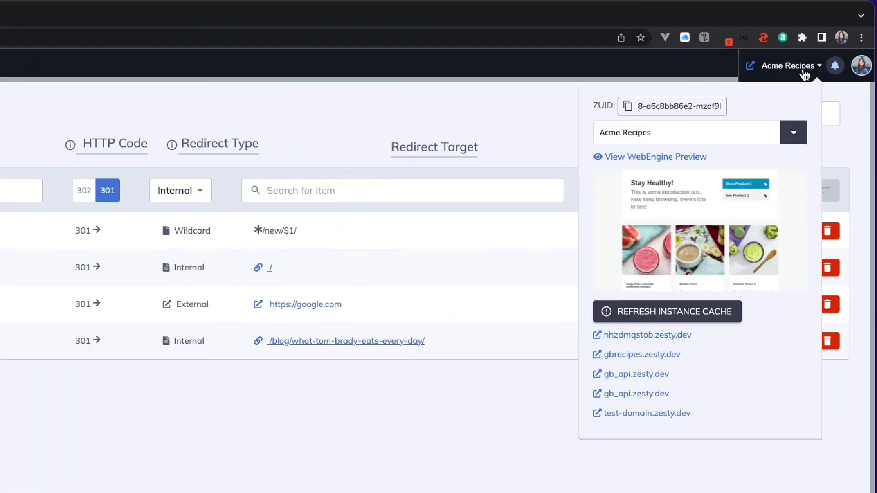
pyautogui.click(668, 159)
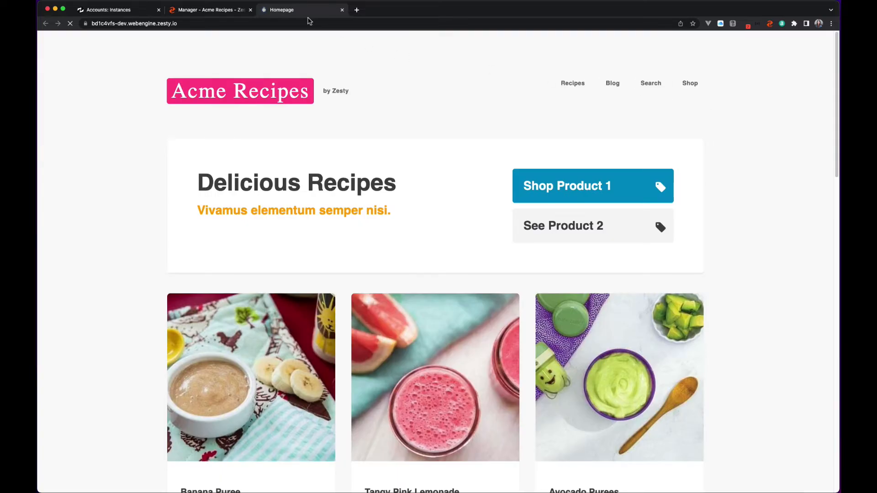
pyautogui.click(308, 22)
pyautogui.click(307, 21)
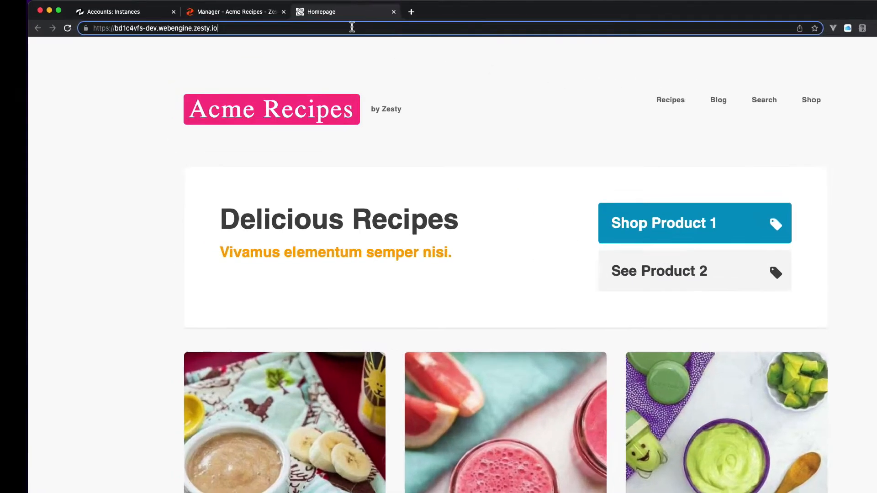
pyautogui.write('/-')
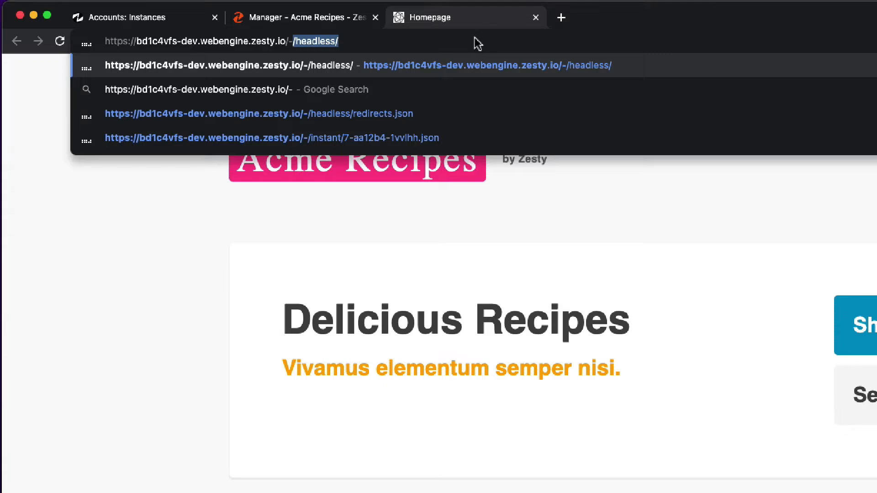
pyautogui.press('Return')
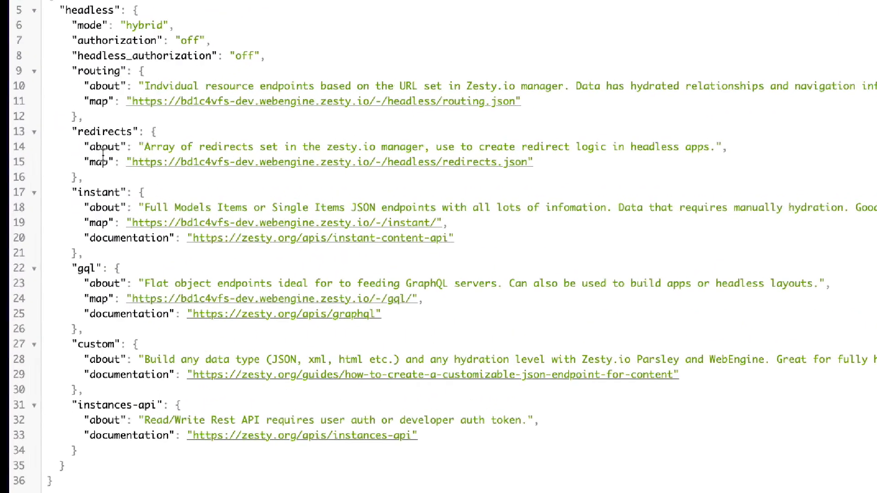
pyautogui.click(198, 165)
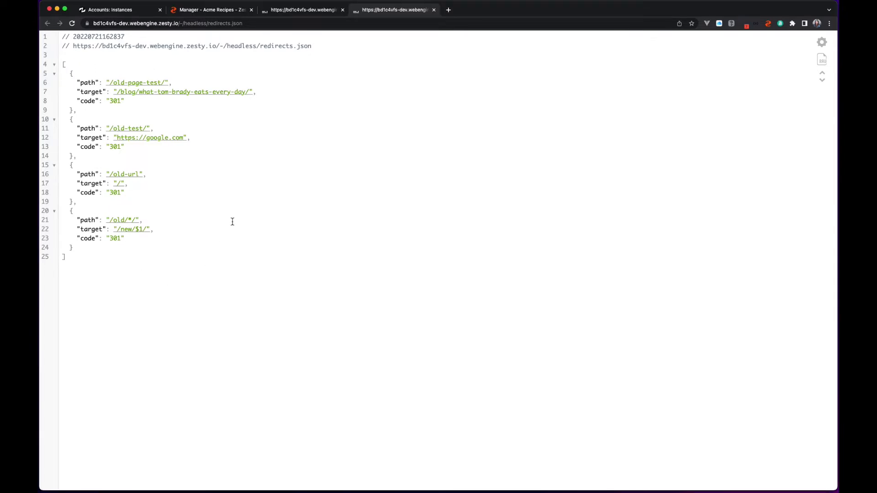
# Return to the Acme Recipes redirects list and enter /old-path/ as the incoming path of a new redirect.
pyautogui.click(224, 13)
pyautogui.click(271, 62)
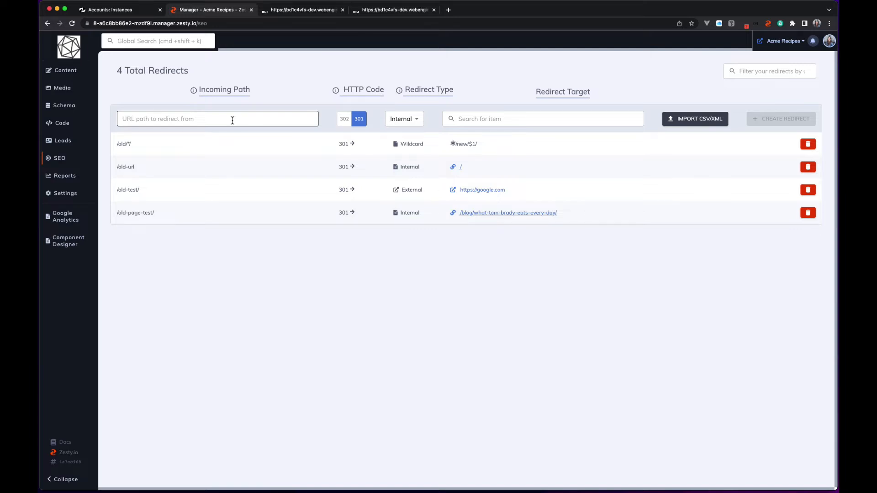
pyautogui.click(271, 119)
pyautogui.write('/old')
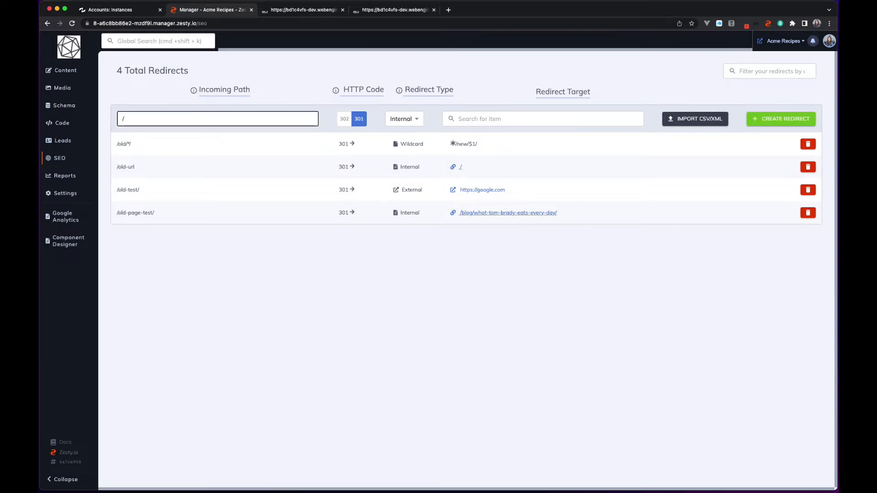
pyautogui.write('-pat')
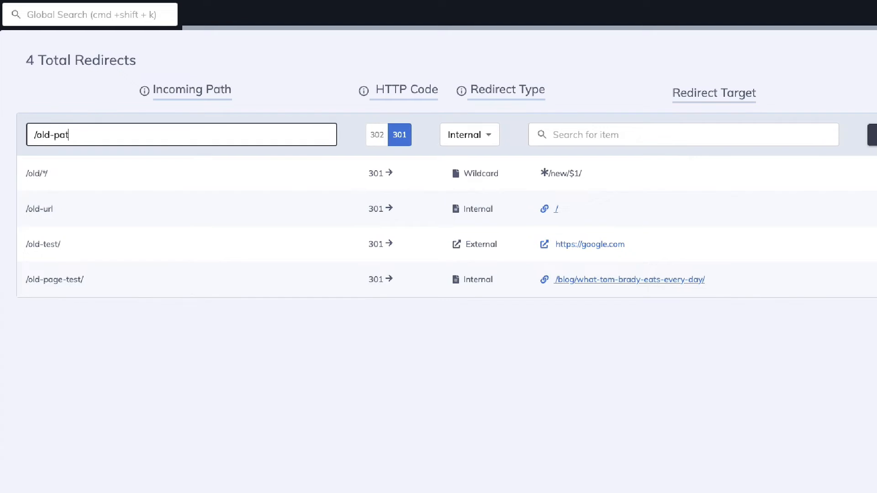
pyautogui.write('h/')
# Search the target items for "banana", choose Banana Purée at /recipes/banana-pur-e/, and create the internal 301 redirect.
pyautogui.click(571, 136)
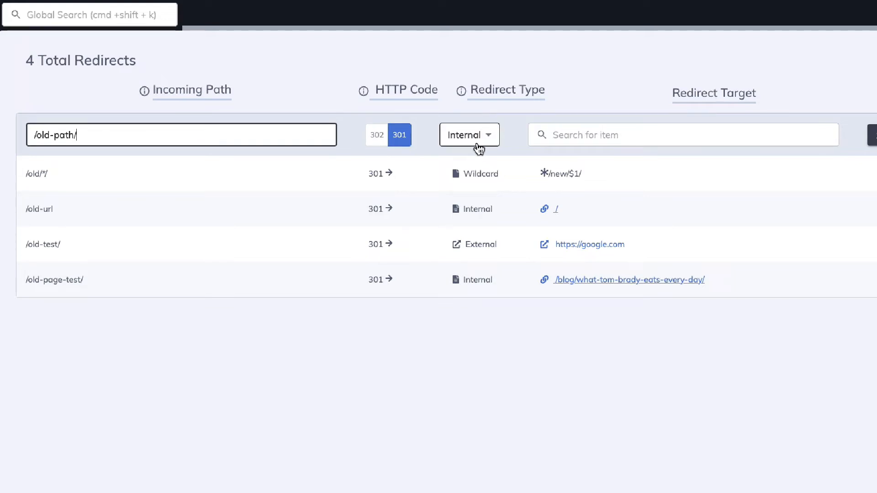
pyautogui.click(598, 137)
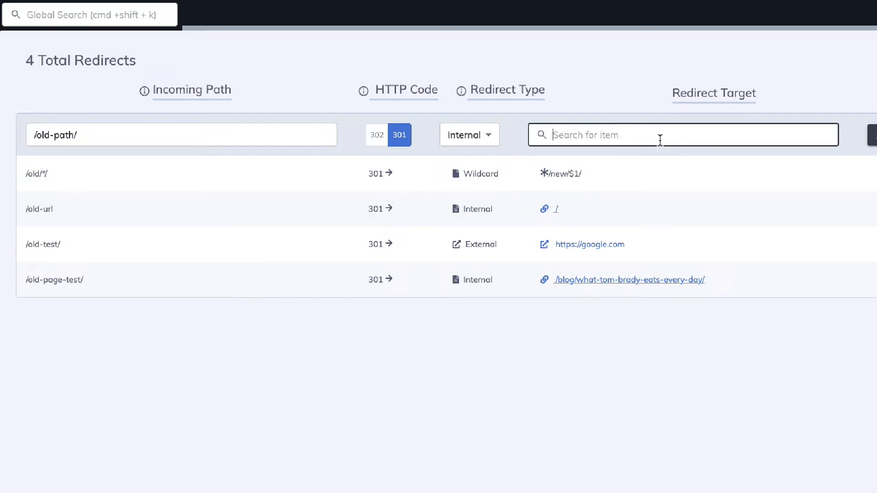
pyautogui.write('banana')
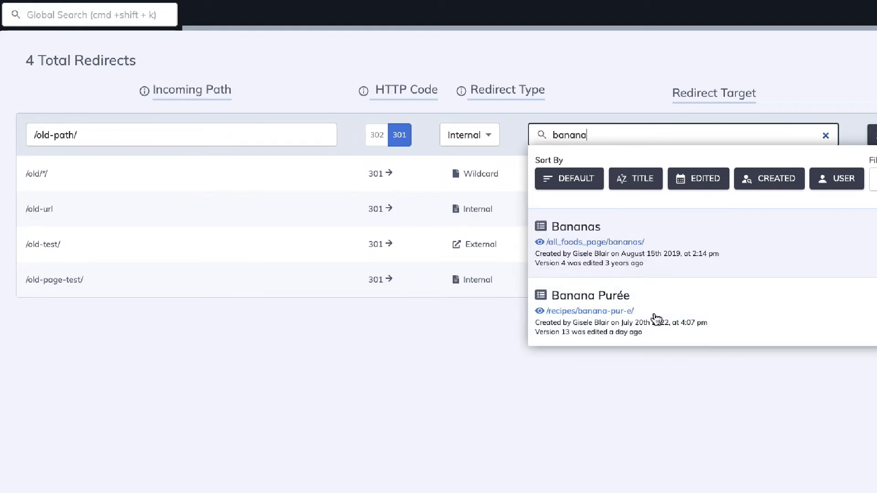
pyautogui.click(656, 318)
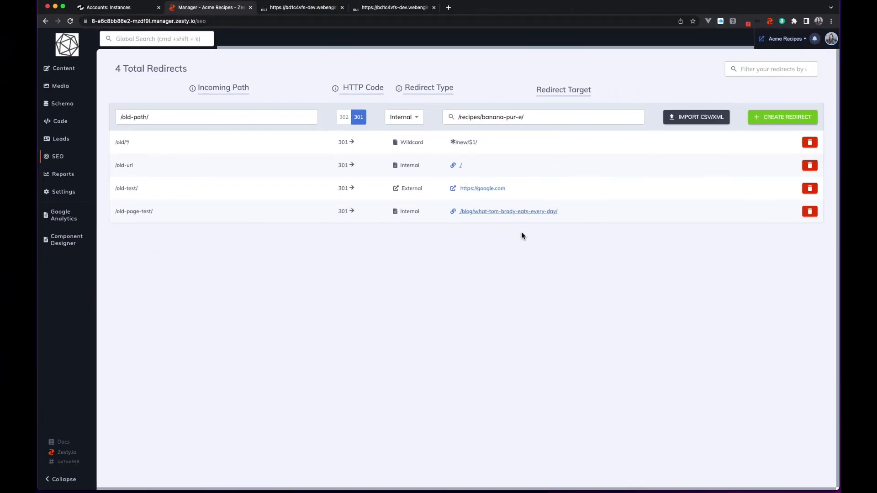
pyautogui.click(768, 119)
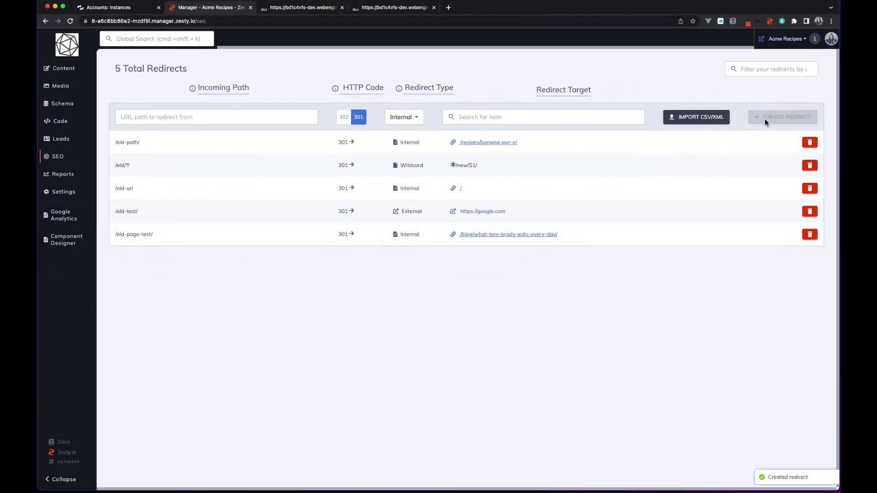
# Test the internal redirect by loading /old-path/ on the WebEngine preview domain in place of the headless endpoint.
pyautogui.click(315, 7)
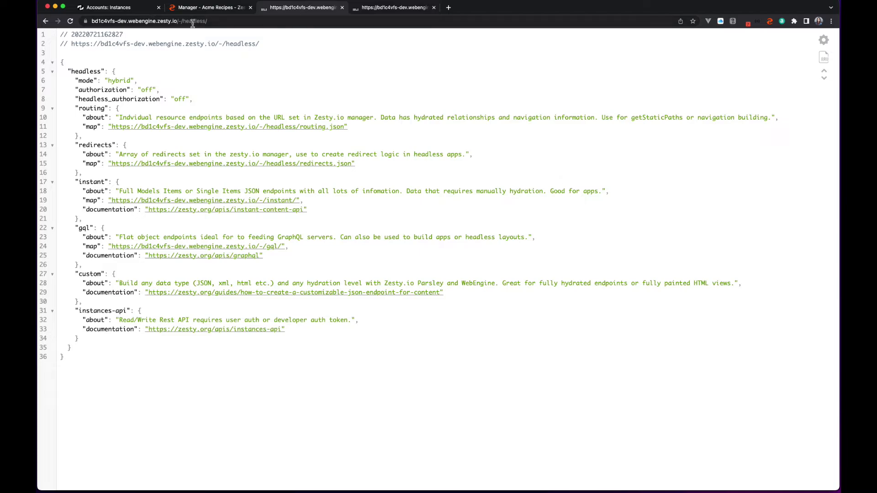
pyautogui.moveTo(180, 22); pyautogui.dragTo(273, 22)
pyautogui.press('BackSpace')
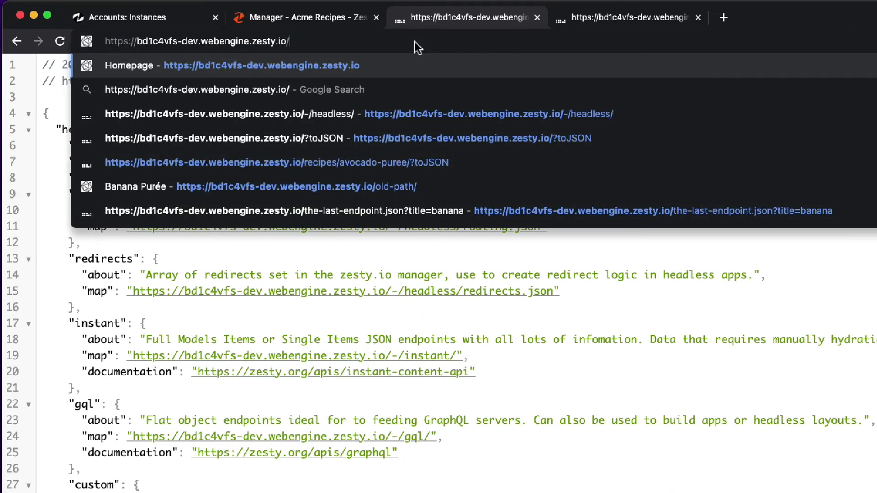
pyautogui.write('old-path')
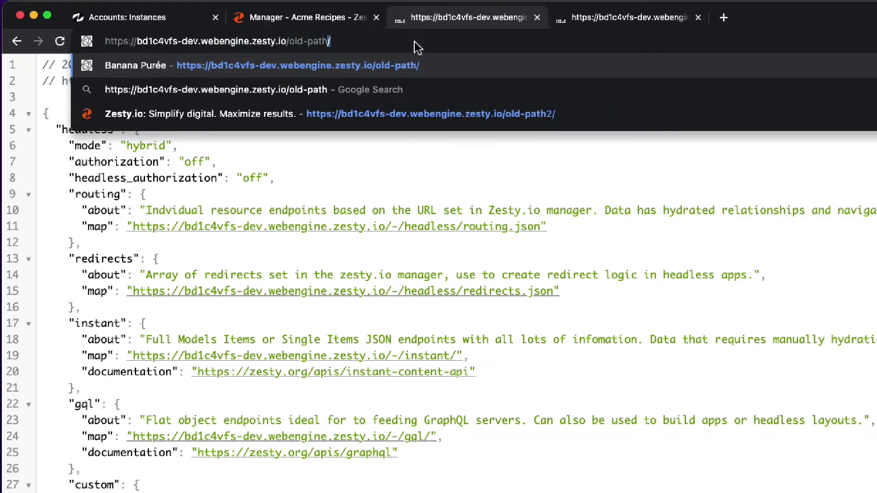
pyautogui.press('Return')
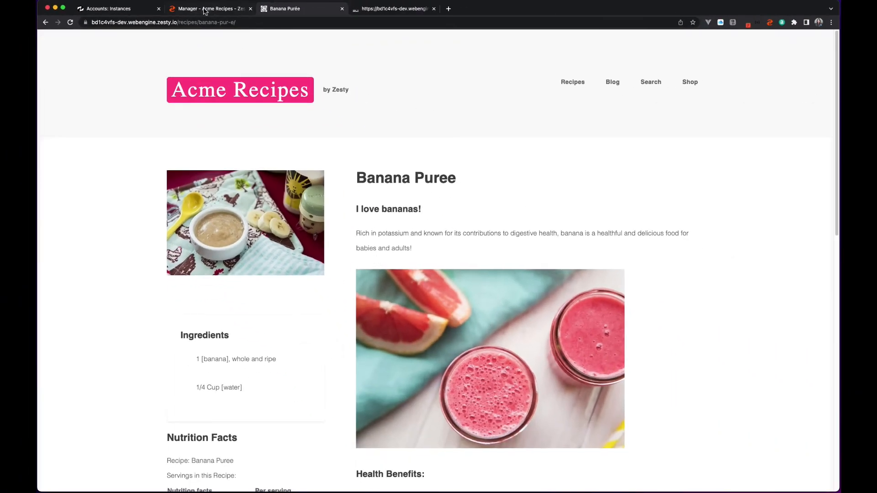
# Back in the redirects manager, start a new redirect of type External with the incoming path /old-path2/.
pyautogui.click(204, 9)
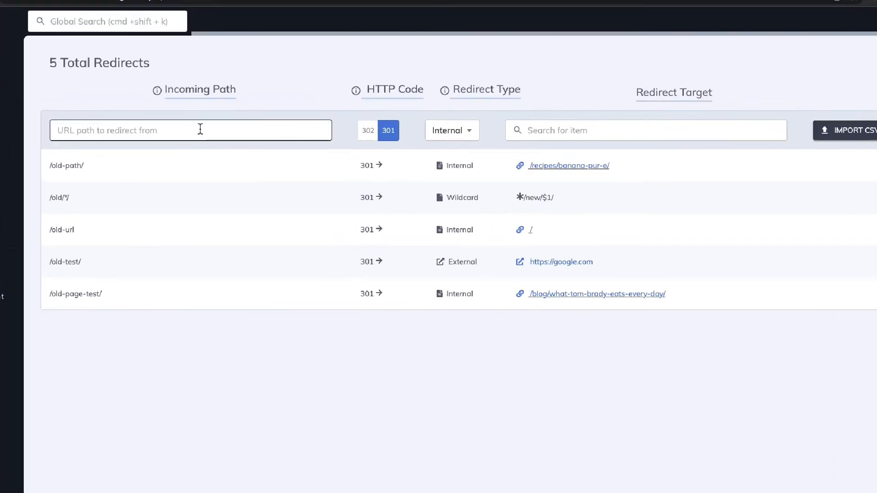
pyautogui.click(406, 120)
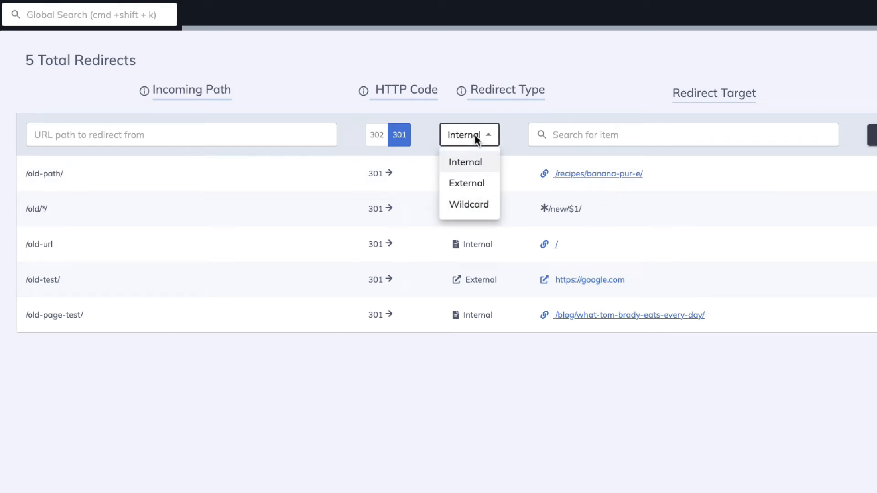
pyautogui.click(475, 188)
pyautogui.click(194, 134)
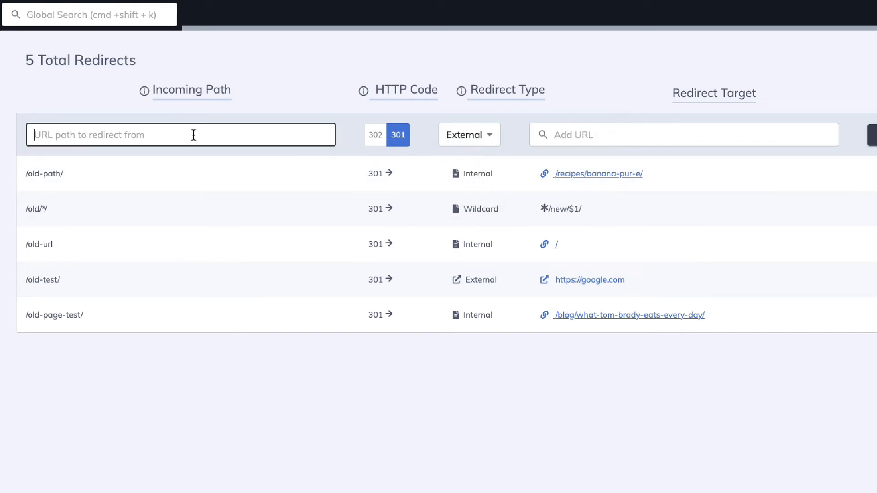
pyautogui.write('/old-')
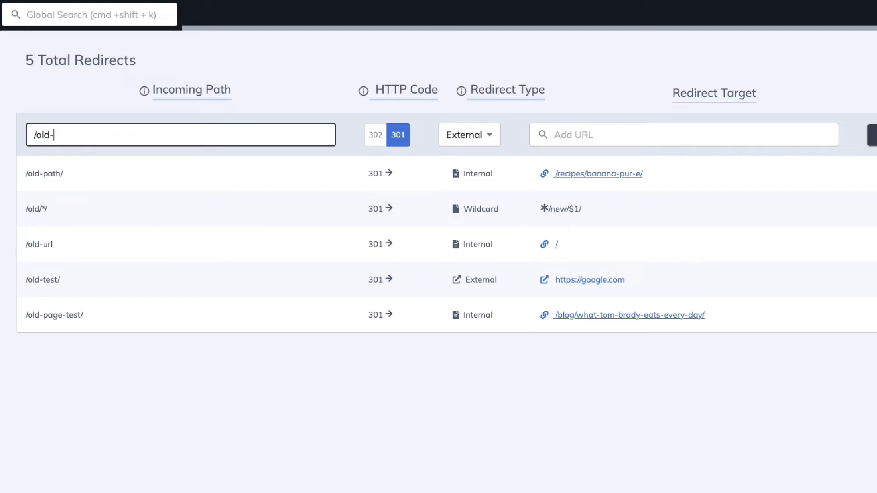
pyautogui.write('path2/')
pyautogui.click(637, 127)
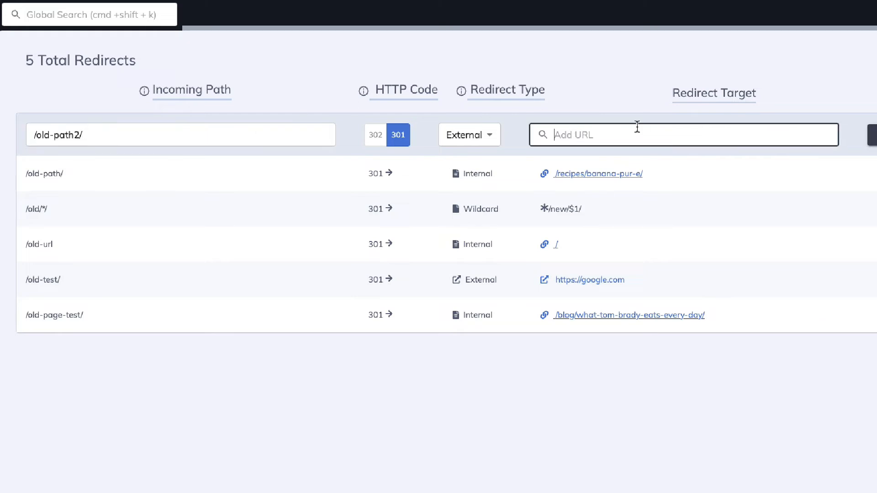
pyautogui.write('https://zesty.io')
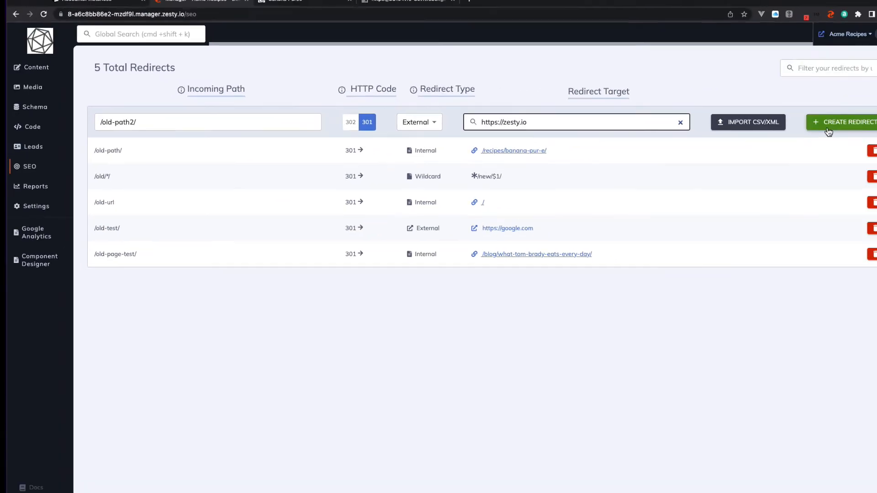
pyautogui.click(828, 131)
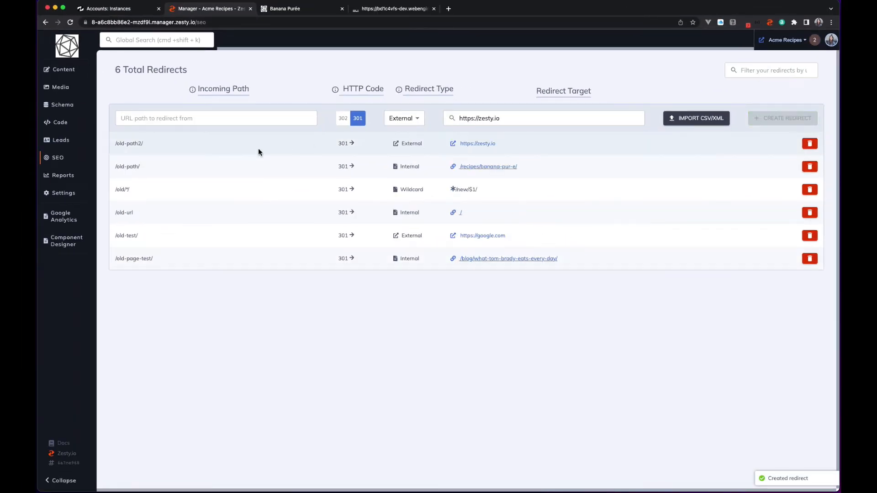
# Test the external redirect by loading /old-path2/ on the WebEngine preview domain in place of the recipe path.
pyautogui.click(303, 9)
pyautogui.moveTo(179, 22); pyautogui.dragTo(356, 39)
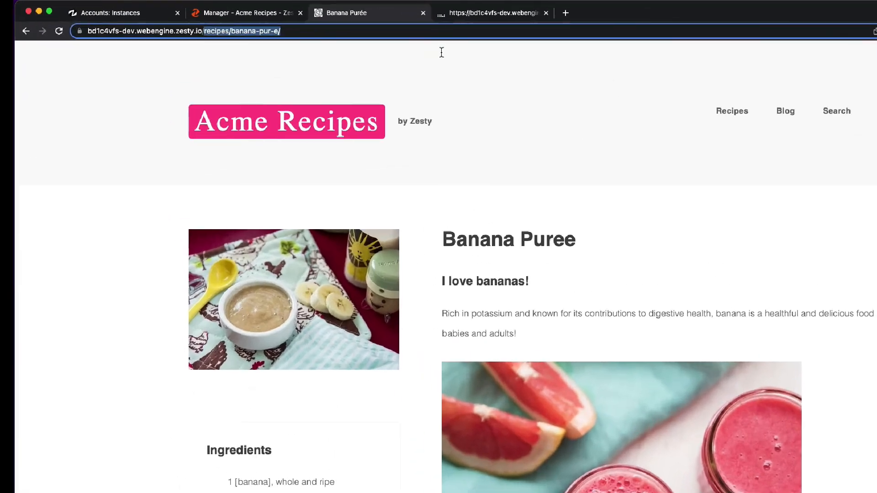
pyautogui.write('old-')
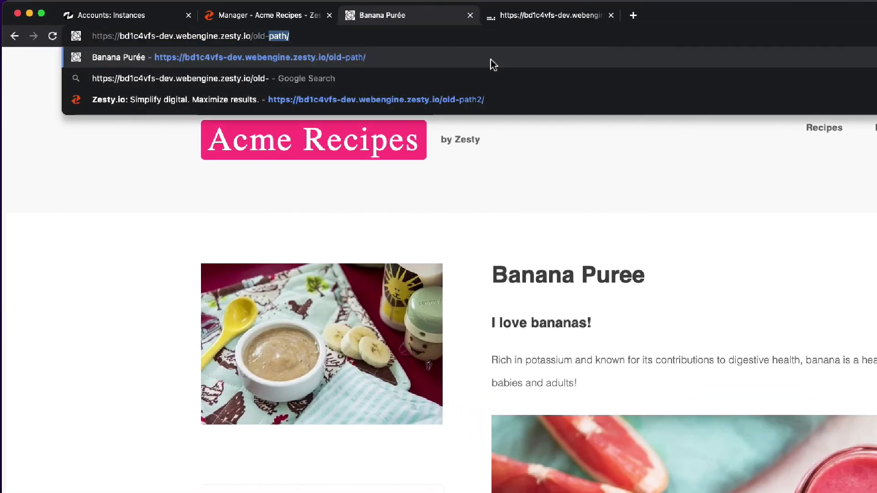
pyautogui.write('path2/')
pyautogui.press('Return')
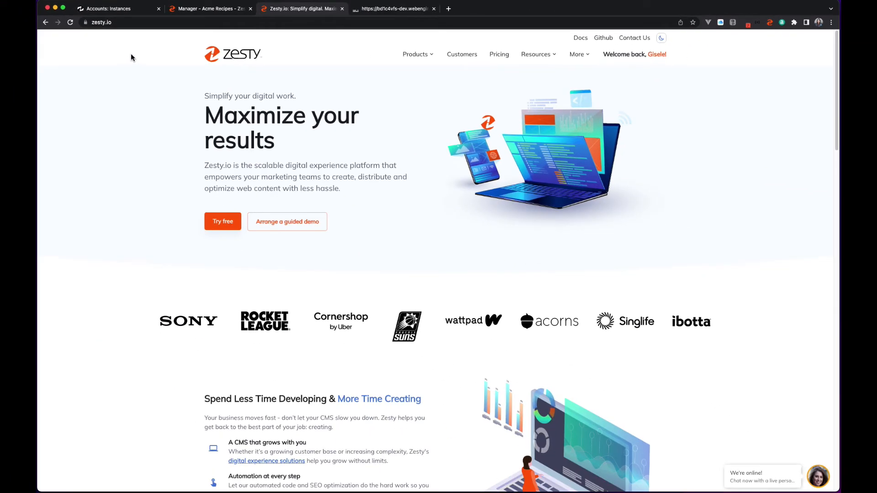
# Back in the redirects manager, start a new redirect of type Wildcard with the incoming path /old-path3/*/*/.
pyautogui.click(223, 13)
pyautogui.click(638, 119)
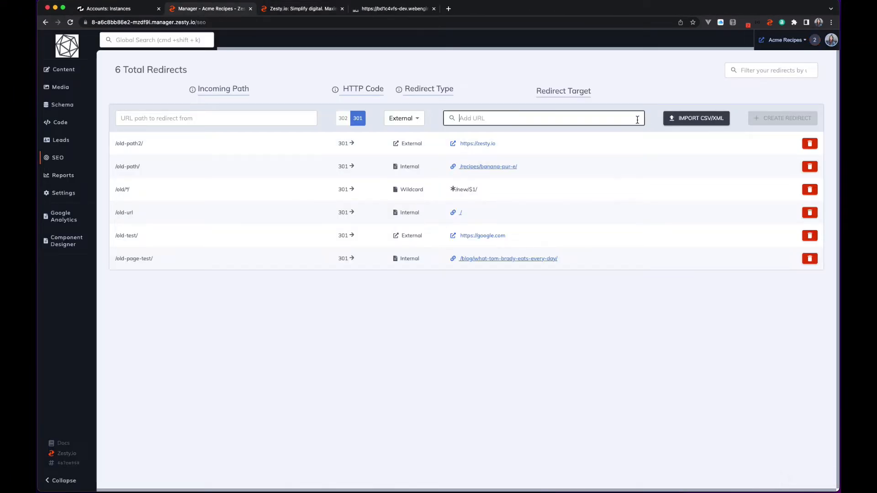
pyautogui.click(417, 120)
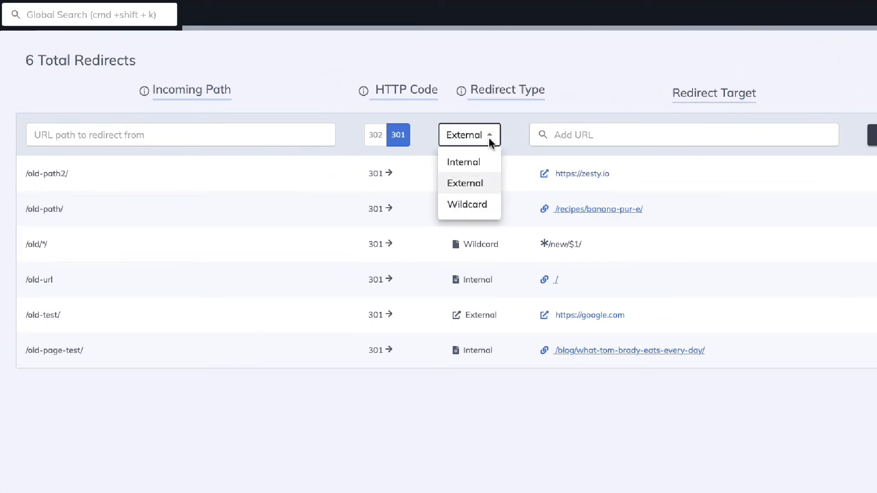
pyautogui.click(487, 210)
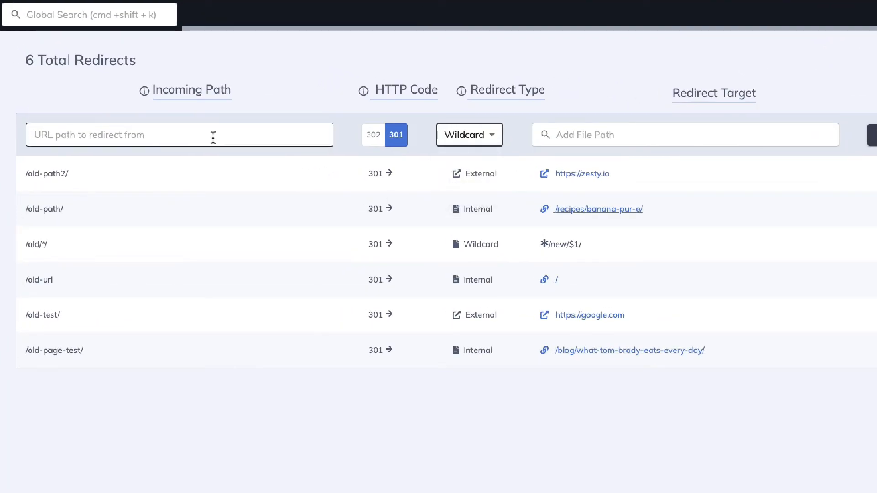
pyautogui.click(233, 139)
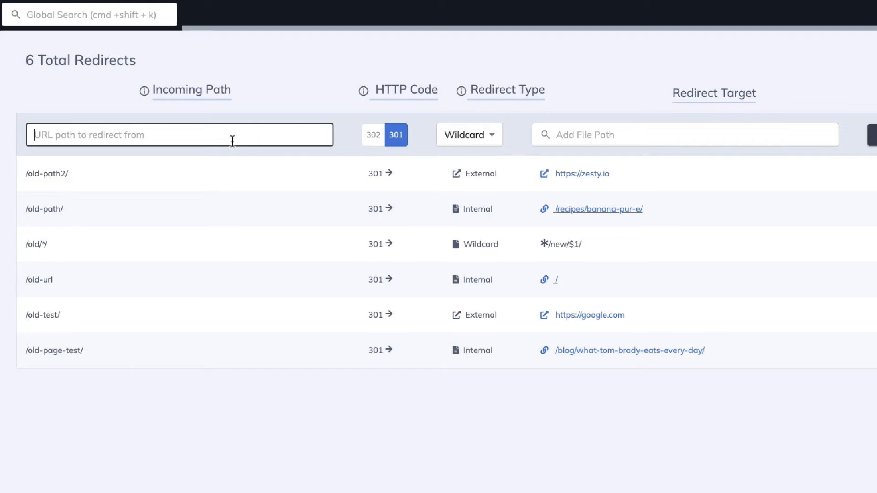
pyautogui.write('/old')
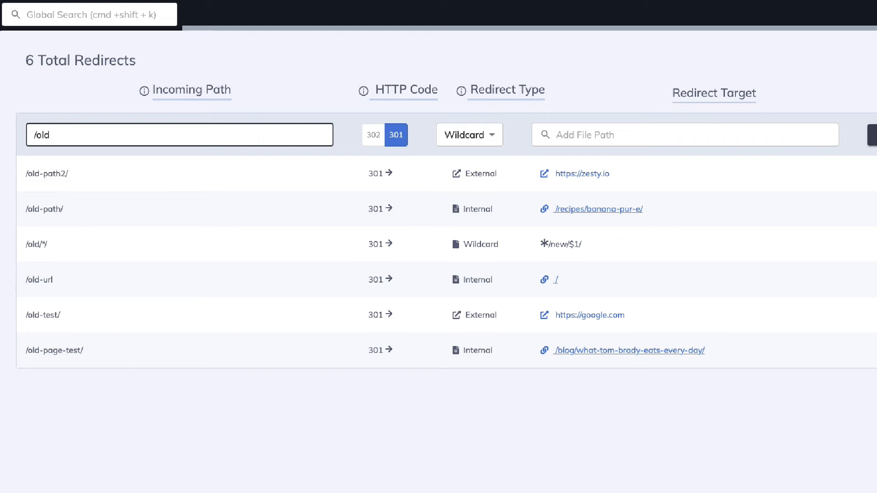
pyautogui.write('-path3/*/*/')
# Set the wildcard redirect's target to /news/$1/demo/$2/ so it reuses both wildcard segments.
pyautogui.click(666, 136)
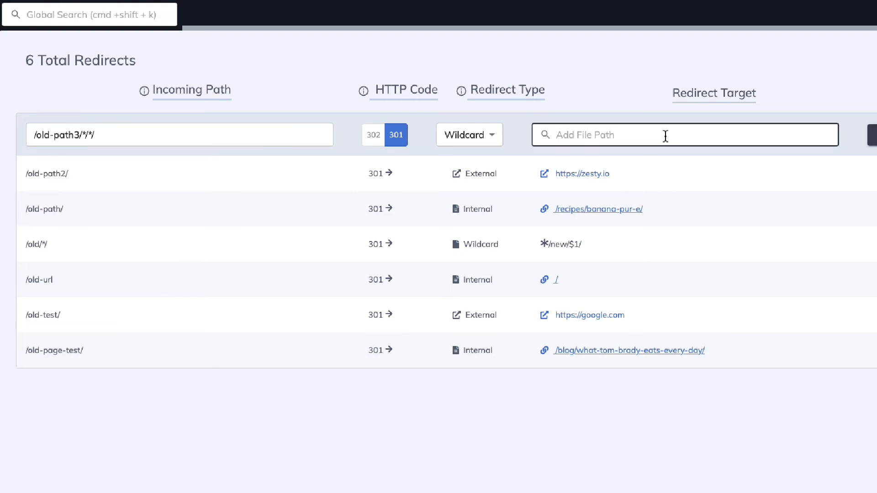
pyautogui.write('/news/$1')
pyautogui.write('/demo/$2')
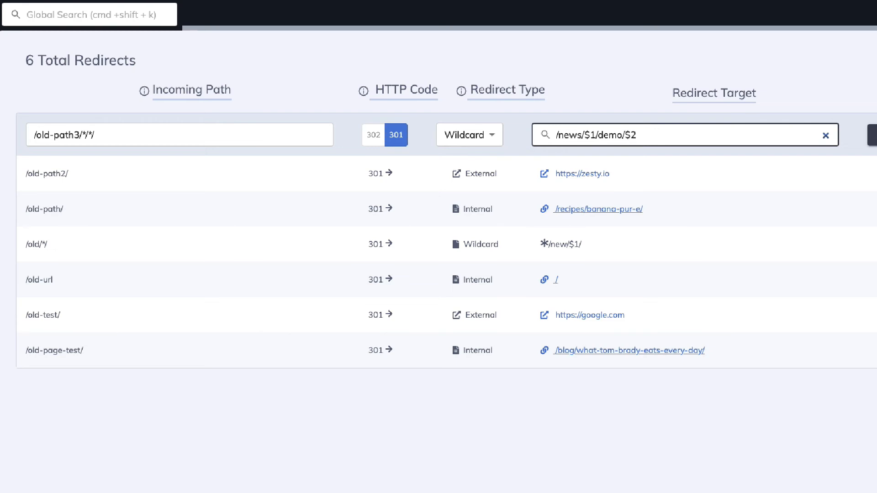
pyautogui.write('/')
# Append ilovezesty/ to the end of the wildcard redirect's target and create the redirect.
pyautogui.doubleClick(90, 136)
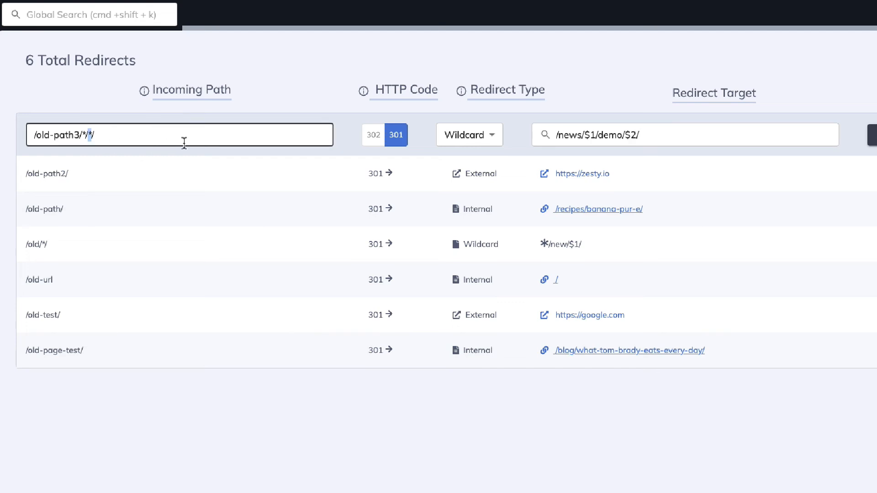
pyautogui.click(657, 139)
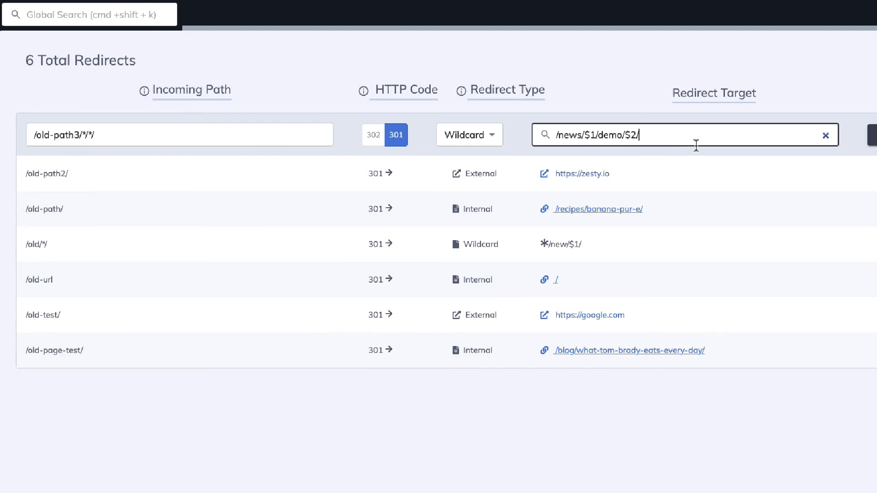
pyautogui.write('ilovezesty/')
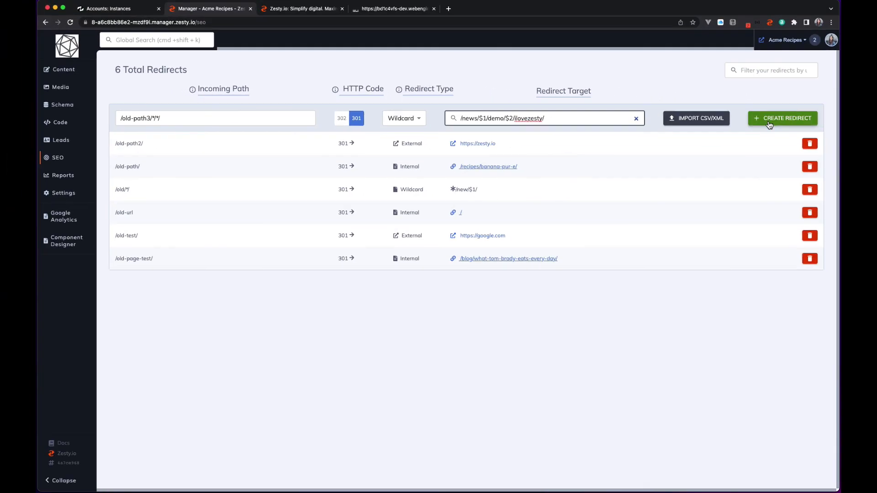
pyautogui.click(771, 122)
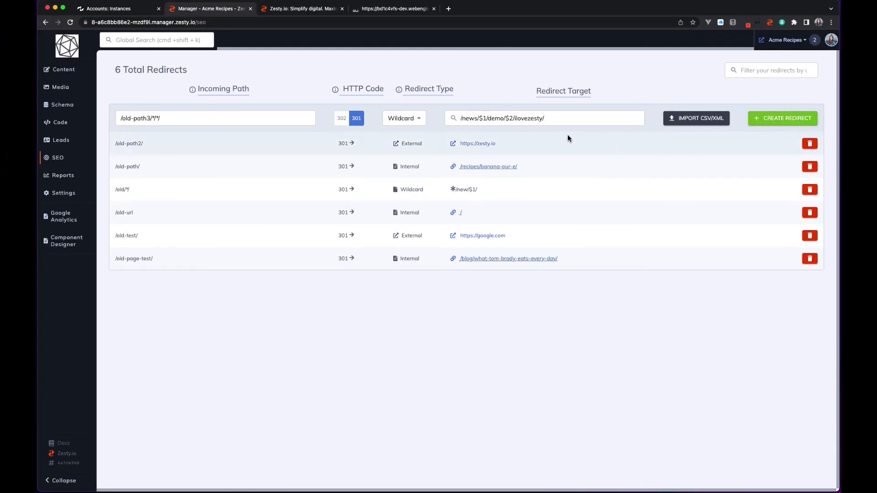
# Test the wildcard redirect by loading /old-path3/test/wildcard on the WebEngine preview domain in place of the headless endpoint, and return to the redirects manager.
pyautogui.click(395, 9)
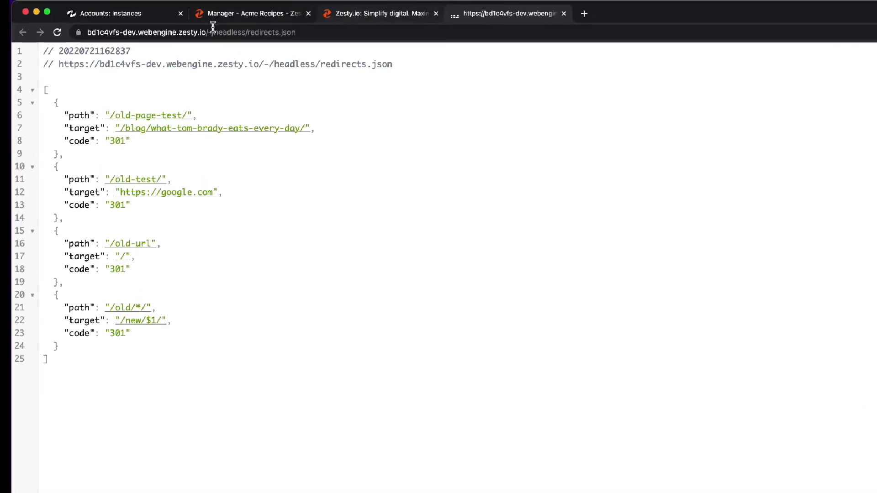
pyautogui.moveTo(212, 32); pyautogui.dragTo(473, 44)
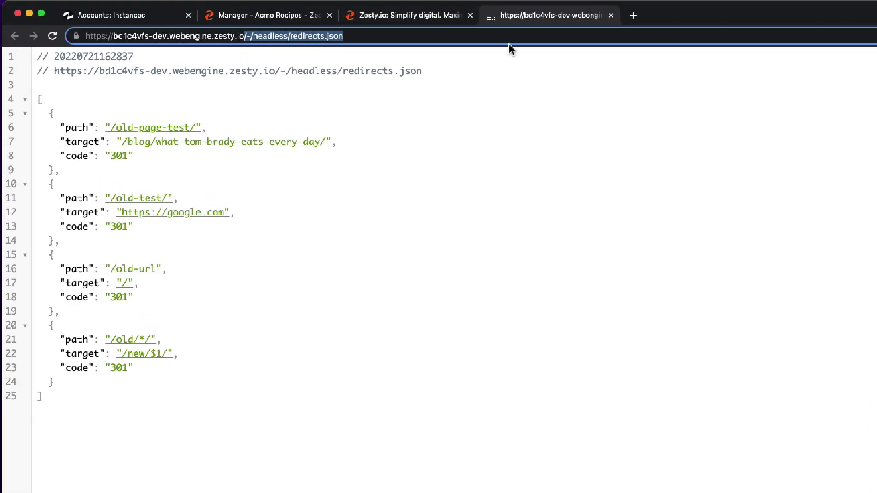
pyautogui.press('BackSpace')
pyautogui.write('/old-path3')
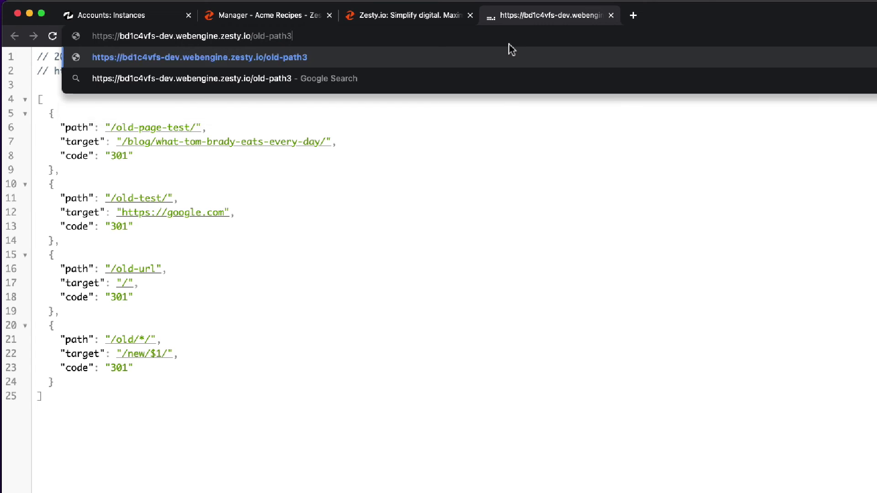
pyautogui.write('/test/')
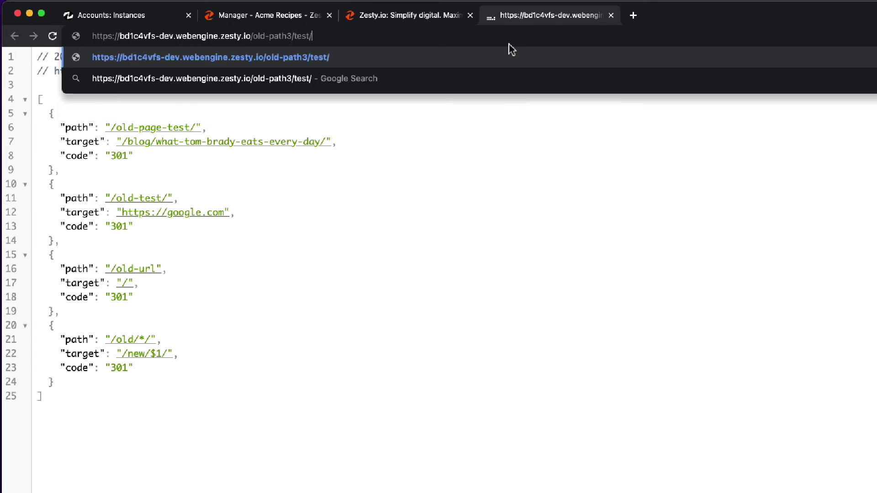
pyautogui.write('wildcard/')
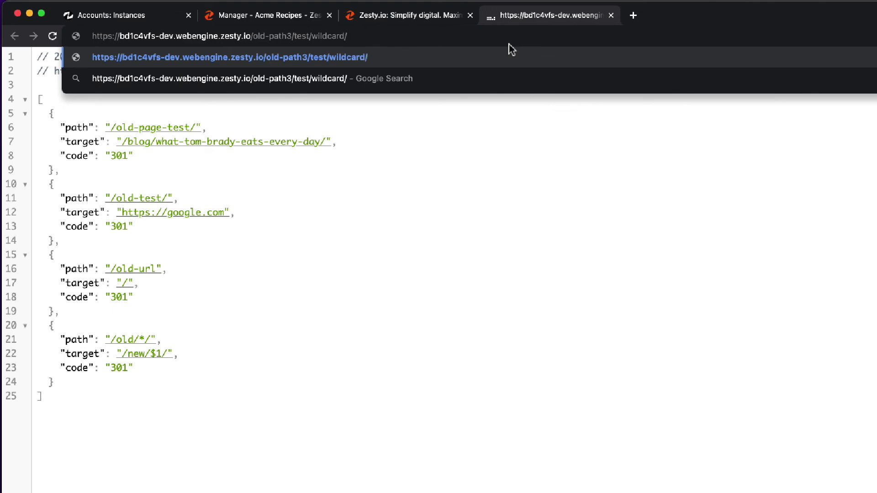
pyautogui.press('Return')
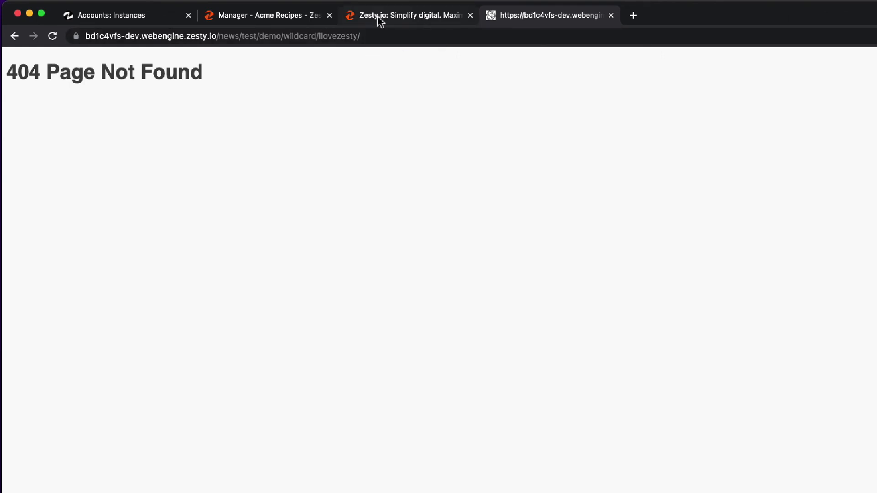
pyautogui.click(288, 20)
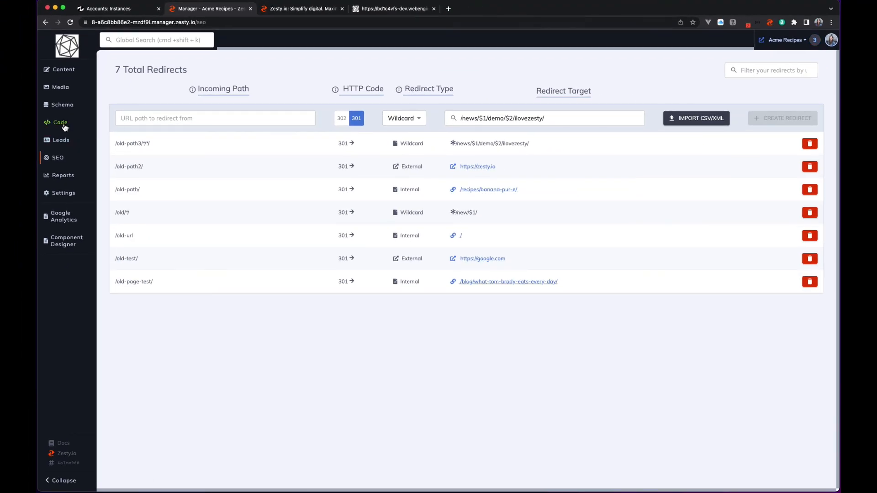